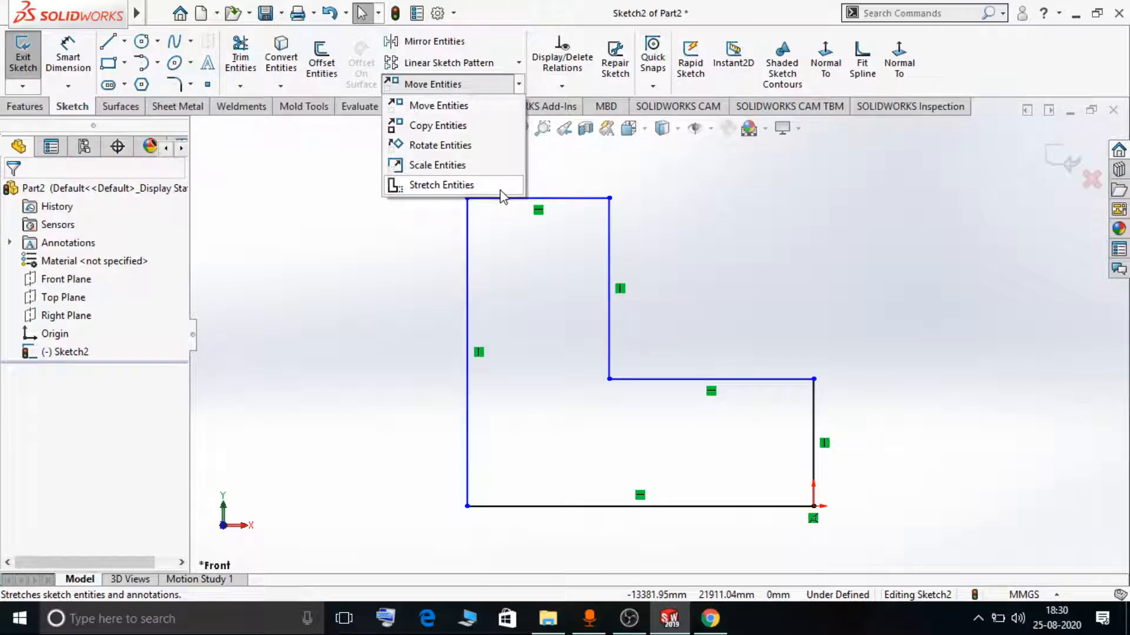
- Stretch the L-profile's lower leg (its upper, end and bottom lines) up and rightward, using From/To with the end line's midpoint as base
{"action": "left_click", "coordinate": [757, 214]}
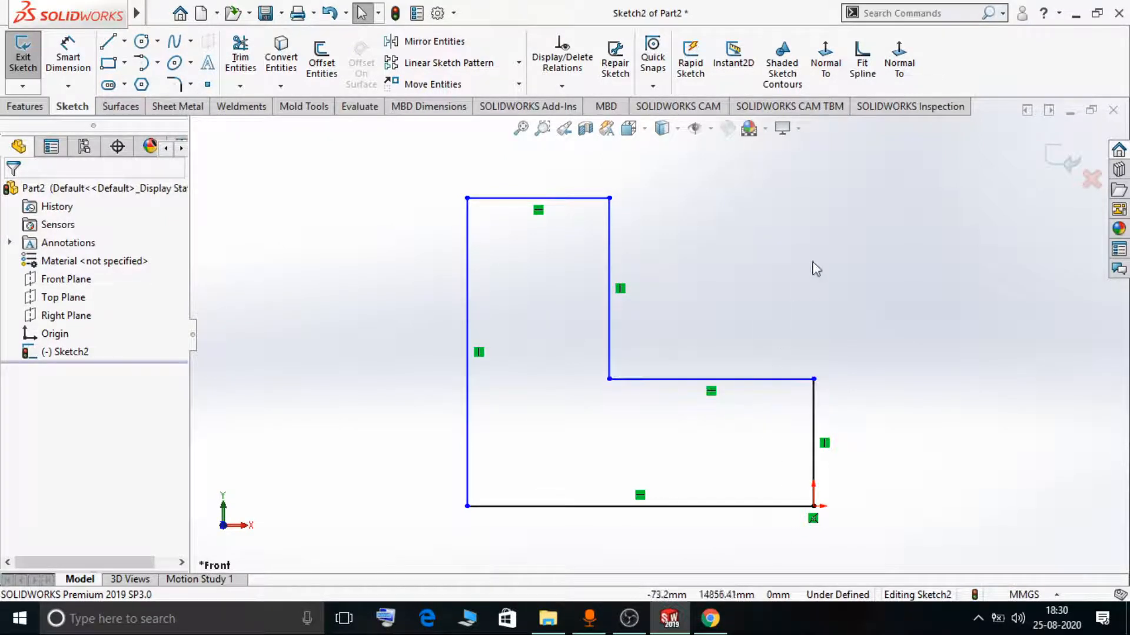
{"action": "left_click", "coordinate": [519, 85]}
{"action": "left_click", "coordinate": [491, 188]}
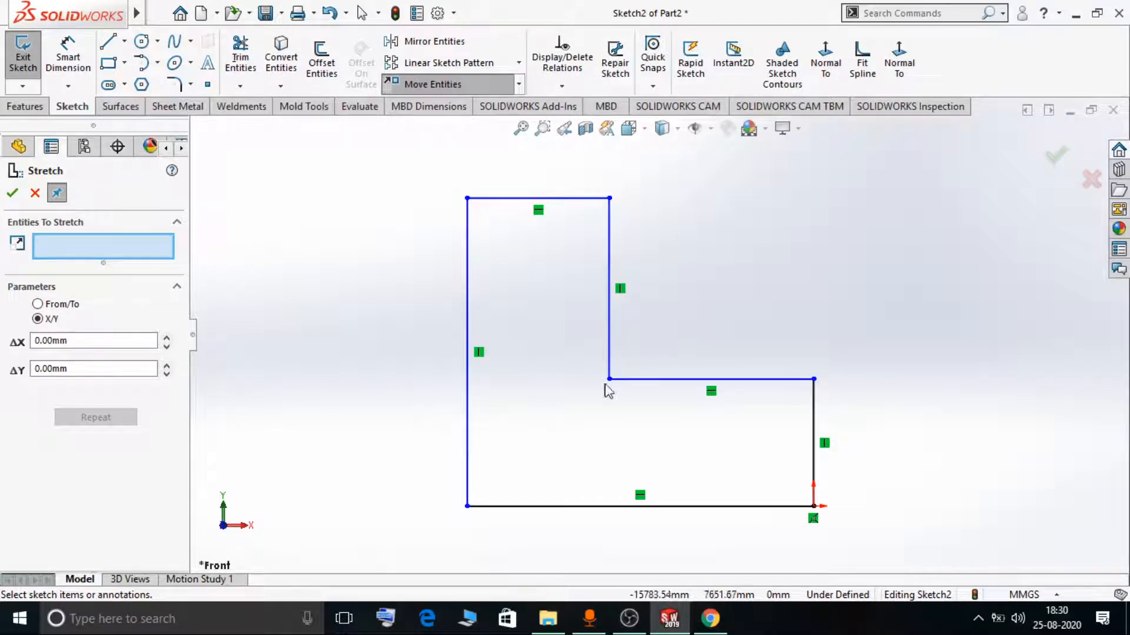
{"action": "left_click", "coordinate": [656, 383]}
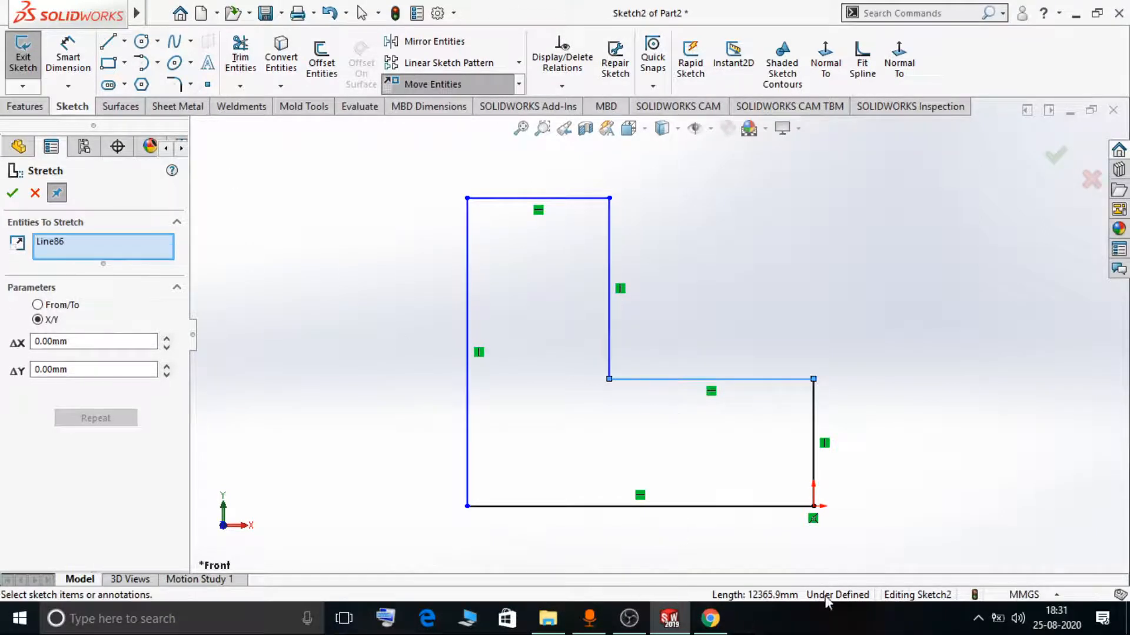
{"action": "left_click", "coordinate": [814, 448]}
{"action": "left_click", "coordinate": [756, 507]}
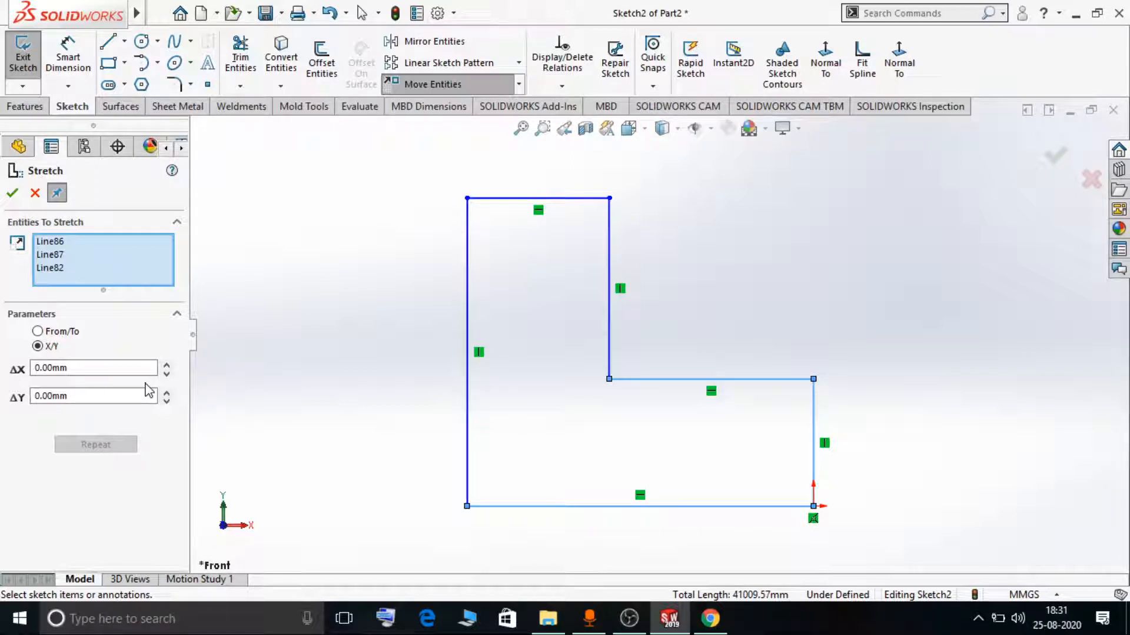
{"action": "left_click", "coordinate": [61, 333]}
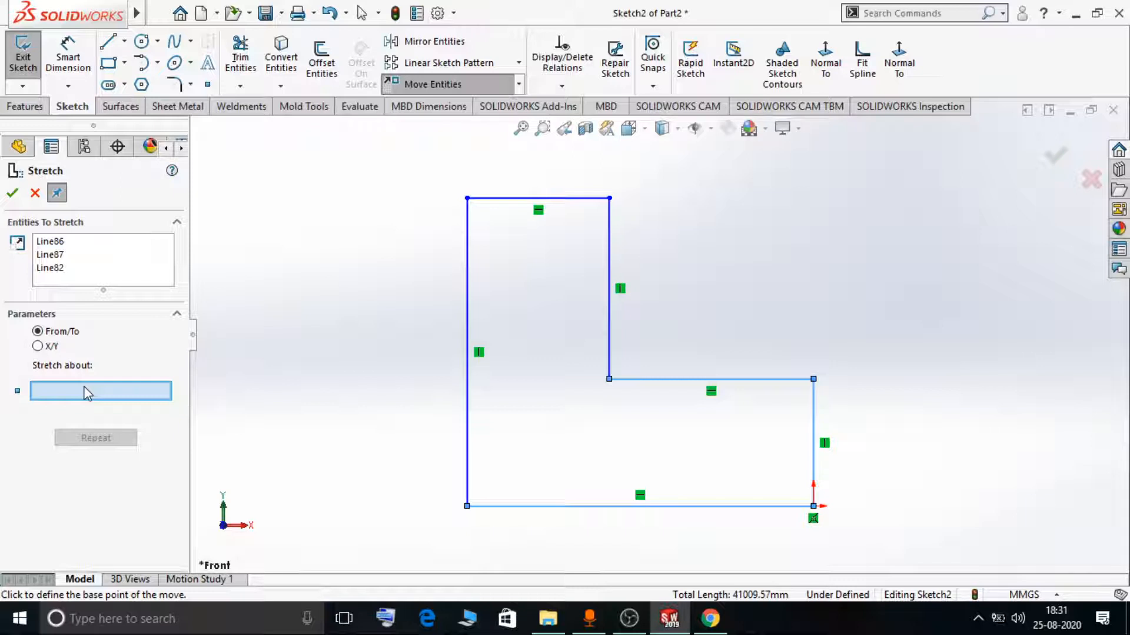
{"action": "left_click", "coordinate": [814, 442]}
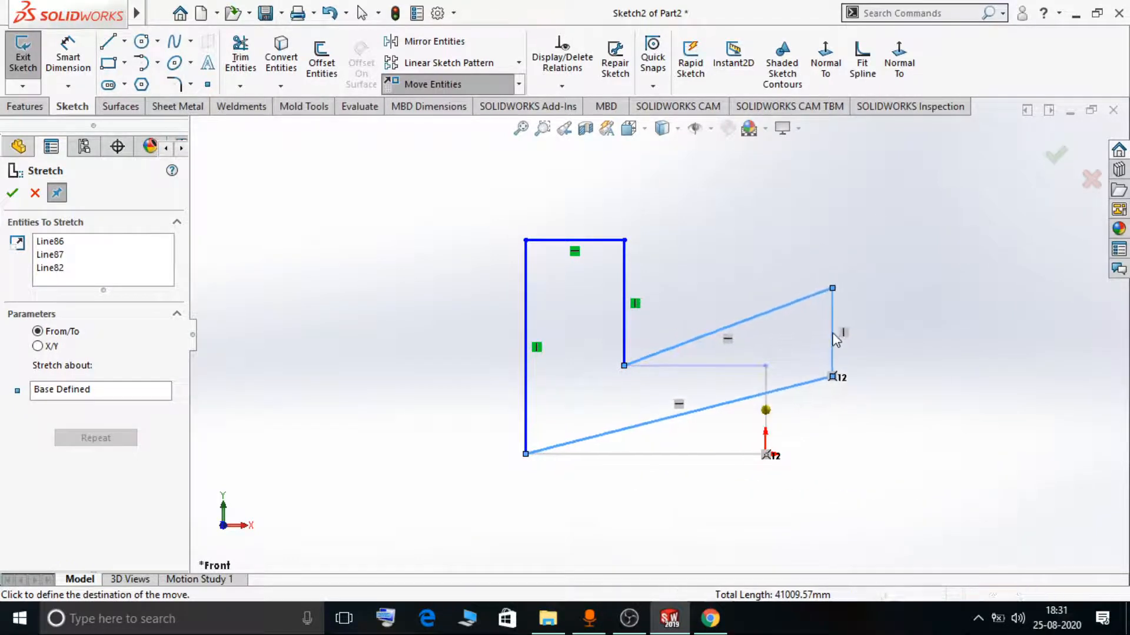
{"action": "left_click", "coordinate": [834, 336]}
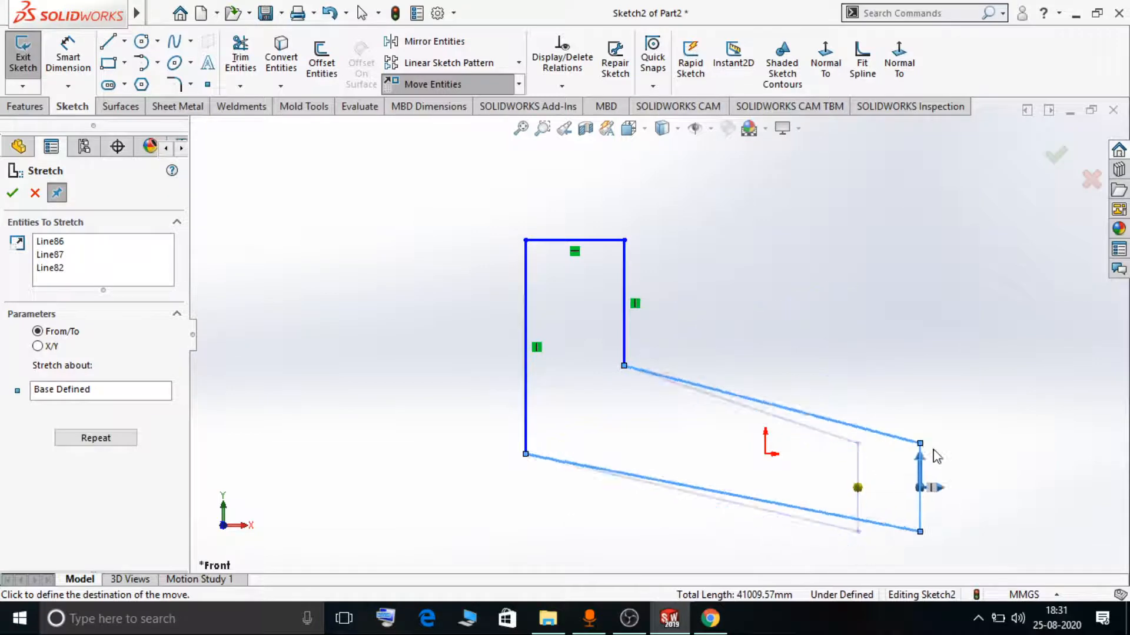
{"action": "left_click", "coordinate": [915, 320]}
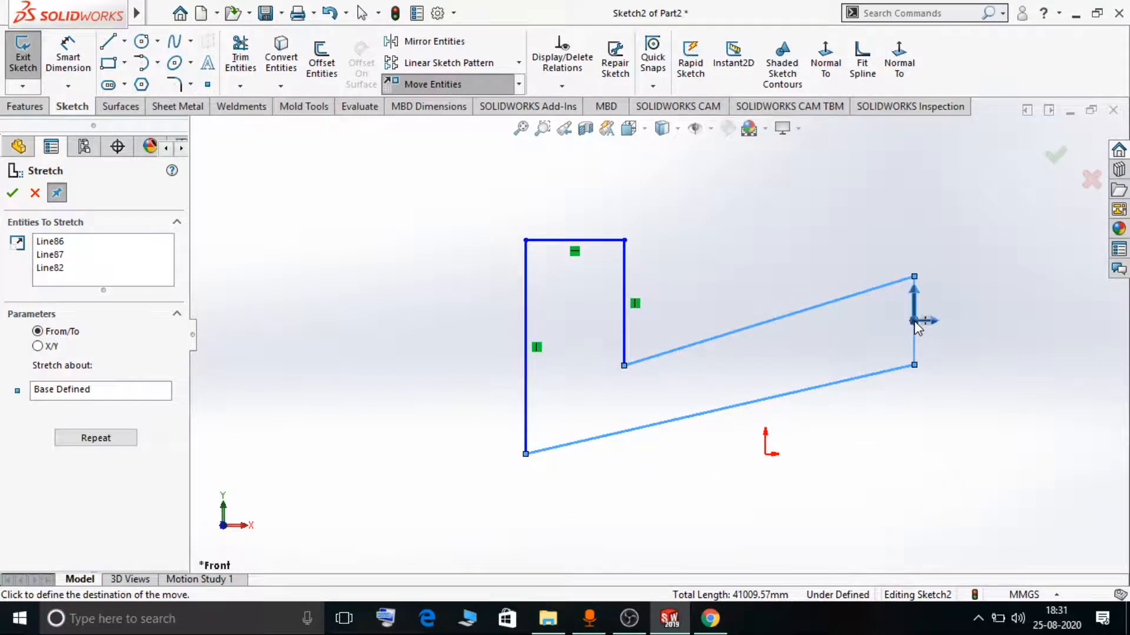
{"action": "left_click", "coordinate": [12, 193]}
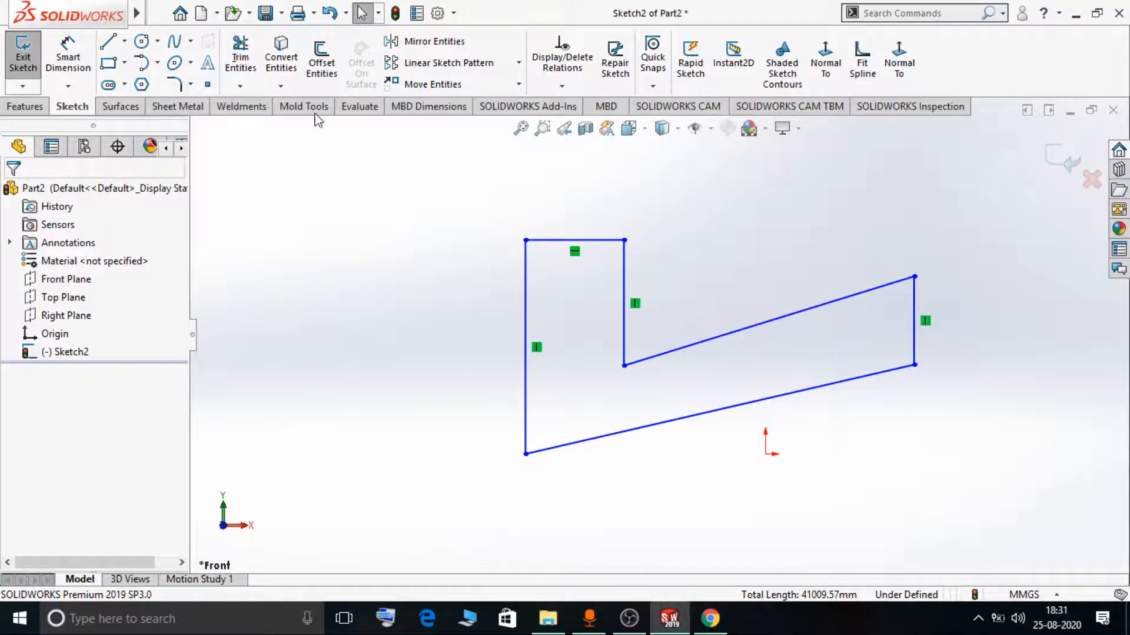
- Stretch the upright leg's two side lines and top line up and leftward, using From/To with the top line's midpoint as base
{"action": "left_click", "coordinate": [519, 84]}
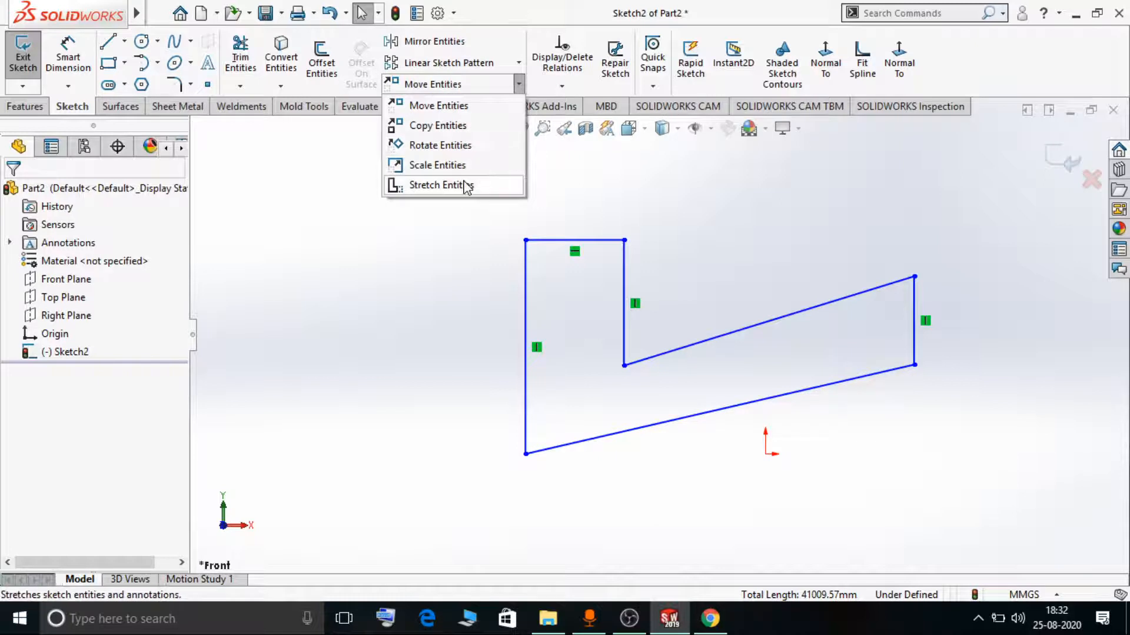
{"action": "left_click", "coordinate": [467, 185]}
{"action": "left_click", "coordinate": [525, 324]}
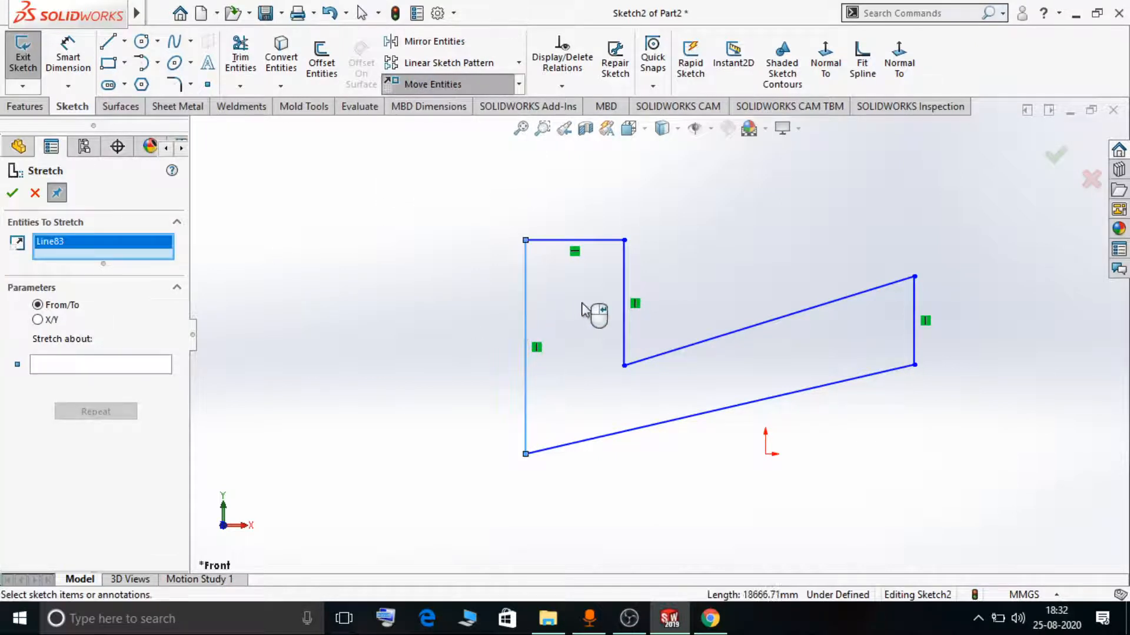
{"action": "left_click", "coordinate": [624, 280]}
{"action": "left_click", "coordinate": [615, 241]}
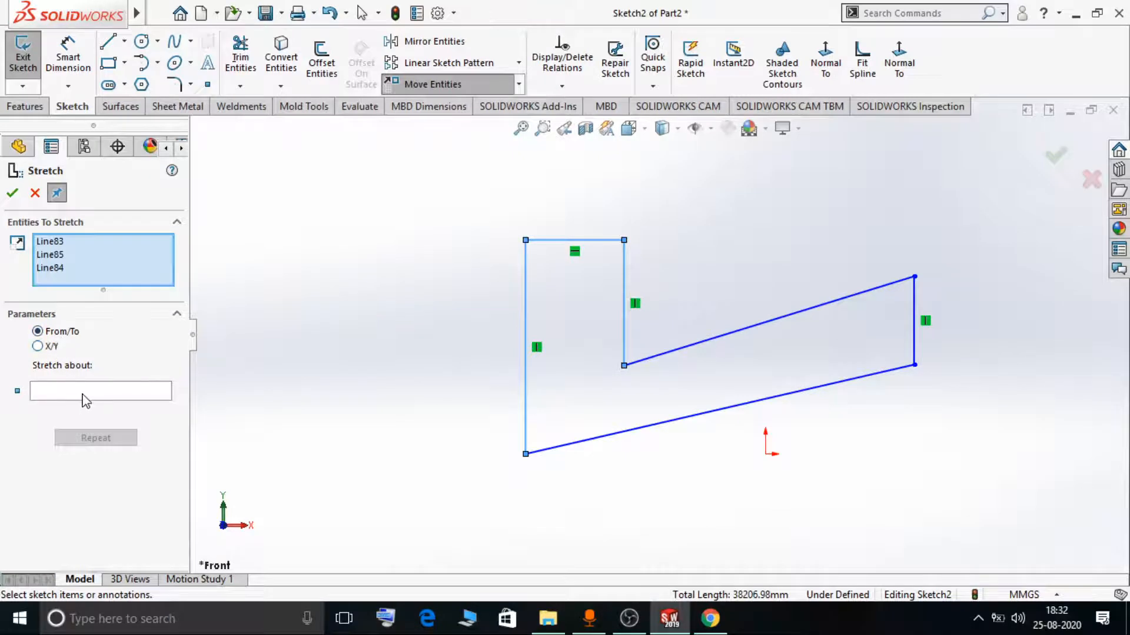
{"action": "left_click", "coordinate": [84, 396]}
{"action": "left_click", "coordinate": [574, 240]}
{"action": "scroll", "coordinate": [653, 335], "scroll_direction": "up", "scroll_amount": 2}
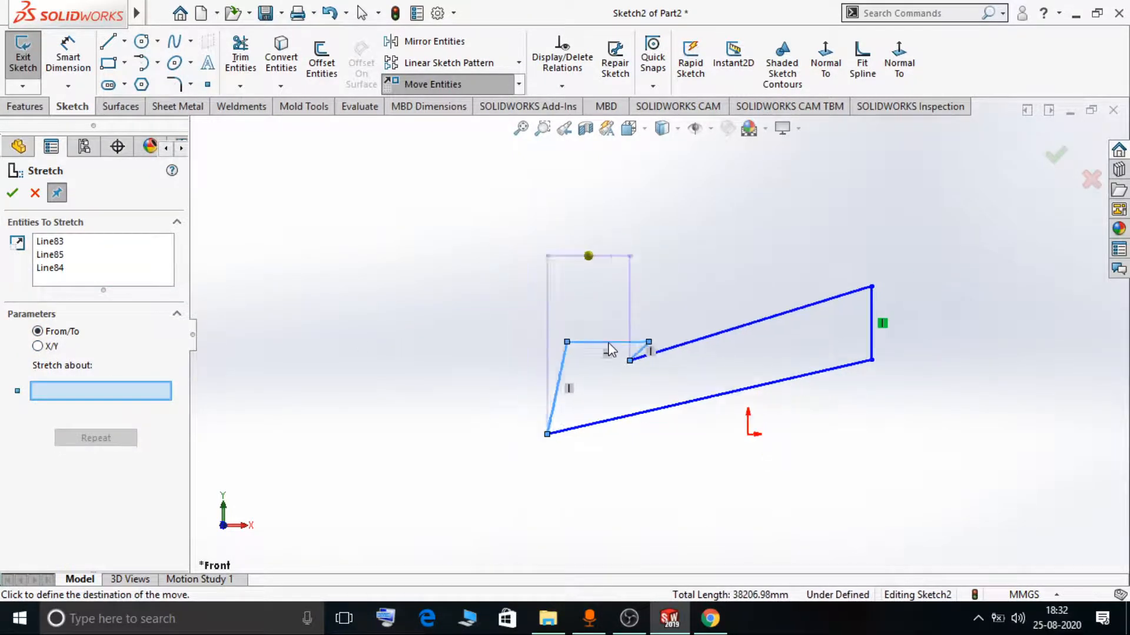
{"action": "scroll", "coordinate": [609, 343], "scroll_direction": "up", "scroll_amount": 3}
{"action": "left_click", "coordinate": [545, 197]}
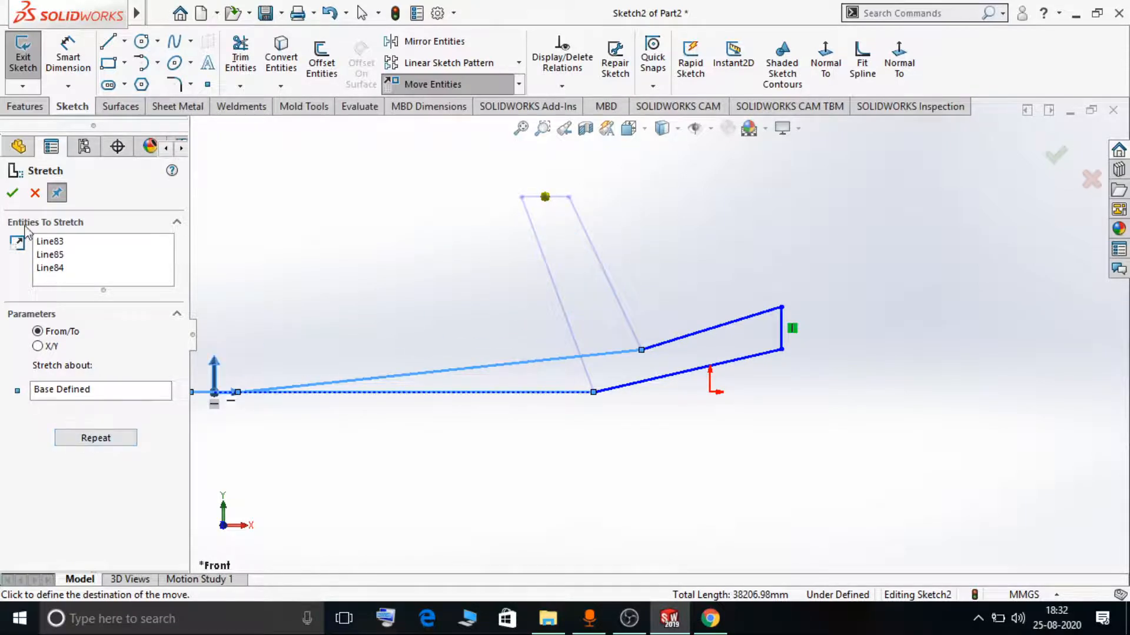
{"action": "left_click", "coordinate": [12, 192]}
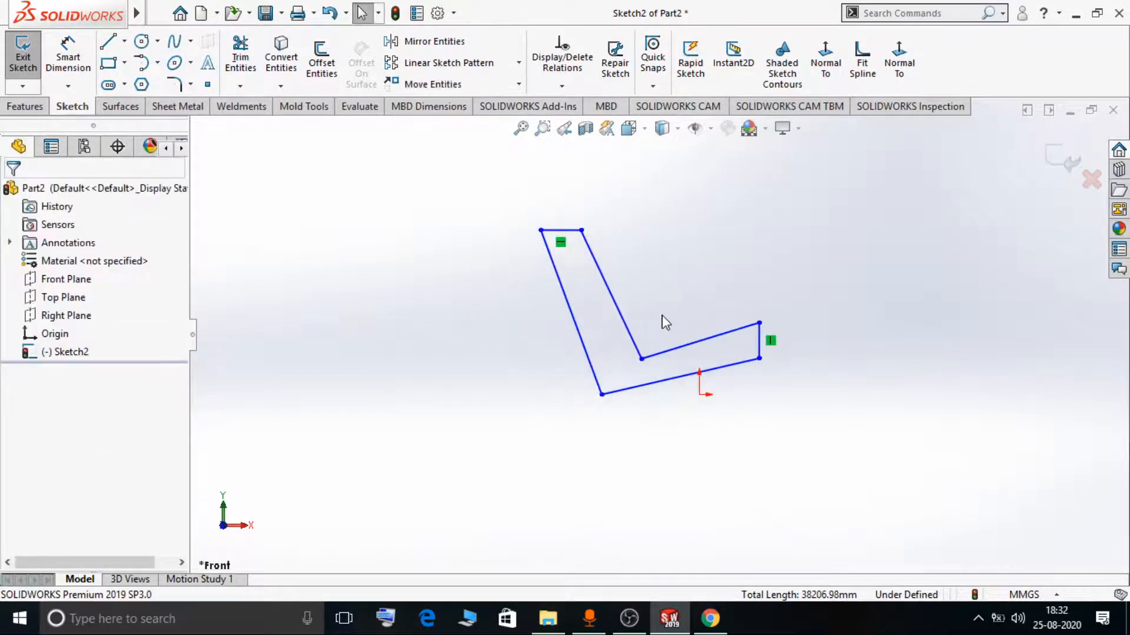
- Start another Stretch Entities operation on the upright leg's outer side line, top line and inner side line
{"action": "scroll", "coordinate": [665, 322], "scroll_direction": "up", "scroll_amount": 2}
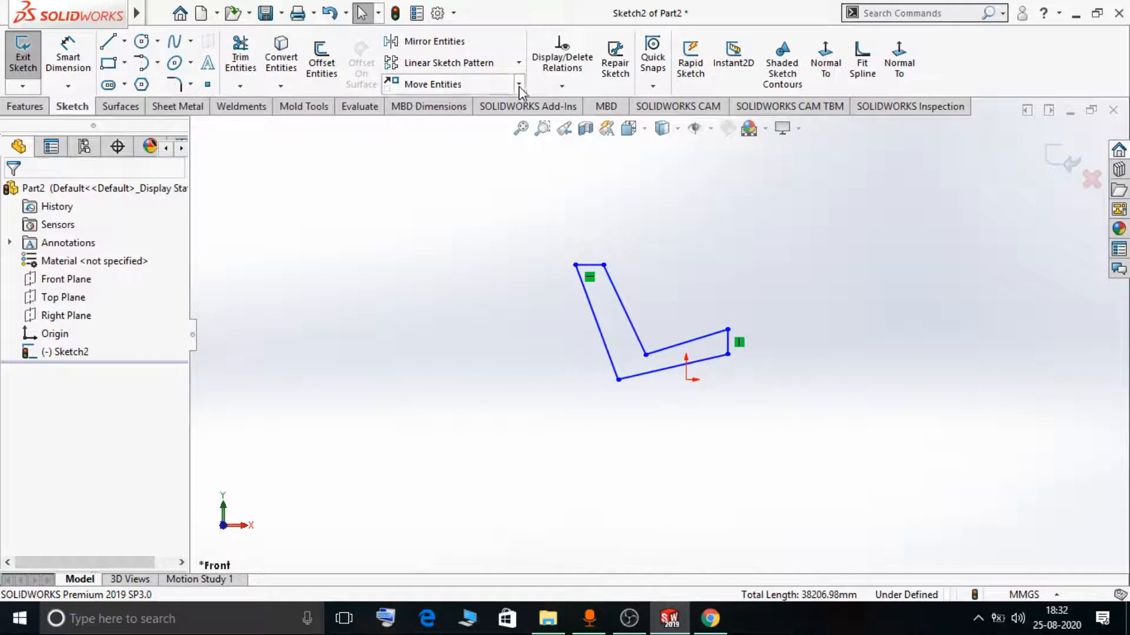
{"action": "left_click", "coordinate": [520, 87]}
{"action": "left_click", "coordinate": [466, 188]}
{"action": "scroll", "coordinate": [622, 304], "scroll_direction": "down", "scroll_amount": 1}
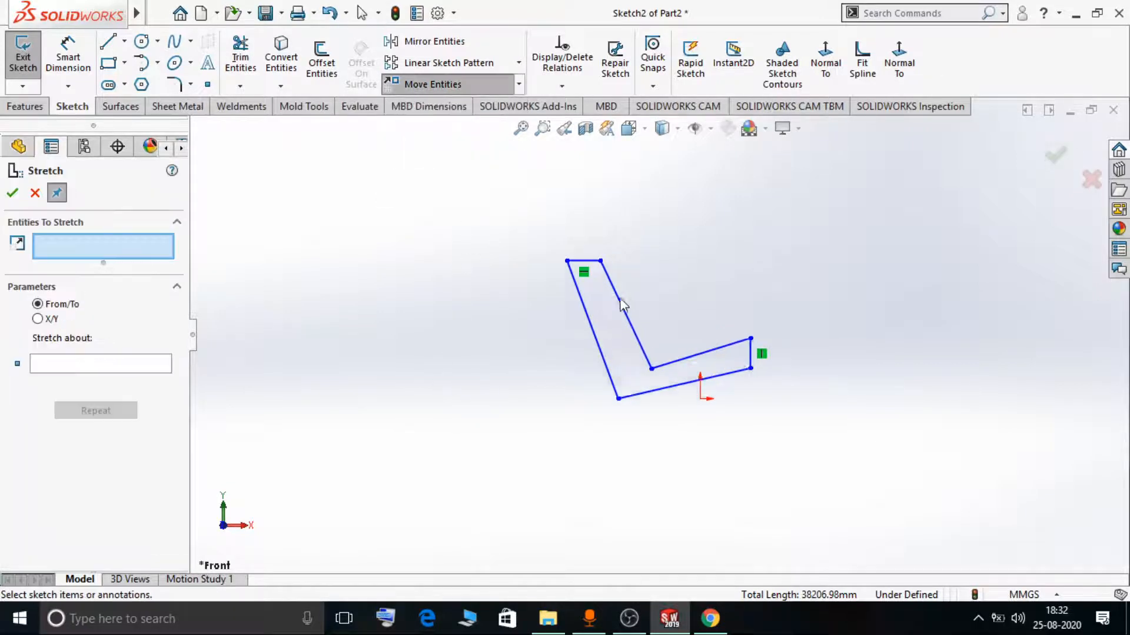
{"action": "scroll", "coordinate": [606, 288], "scroll_direction": "down", "scroll_amount": 4}
{"action": "scroll", "coordinate": [612, 327], "scroll_direction": "up", "scroll_amount": 3}
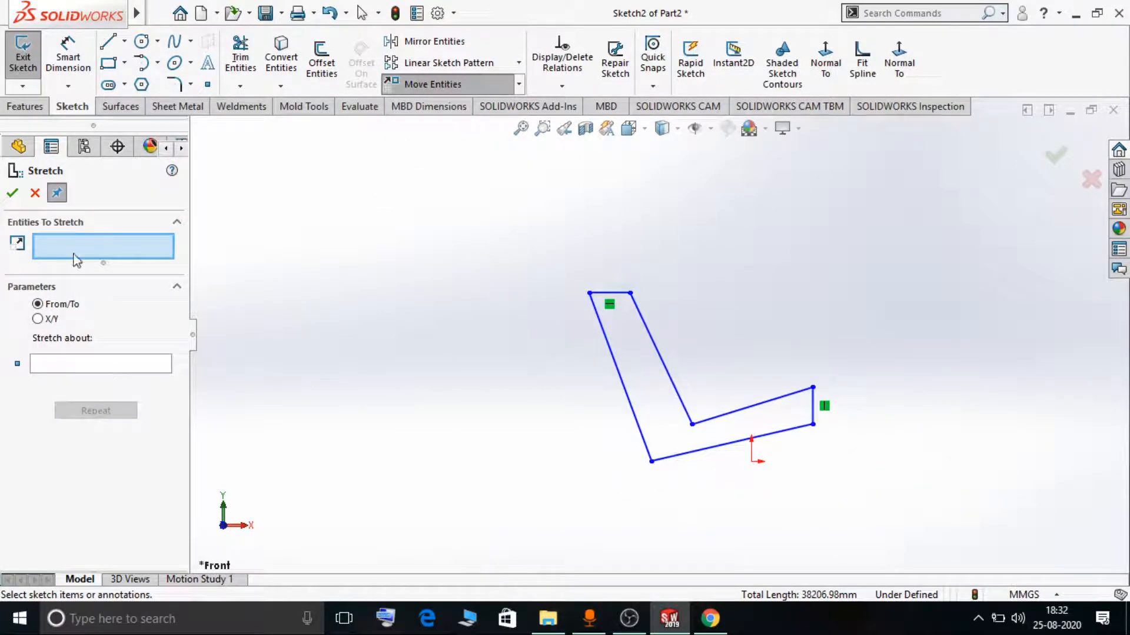
{"action": "left_click", "coordinate": [608, 346]}
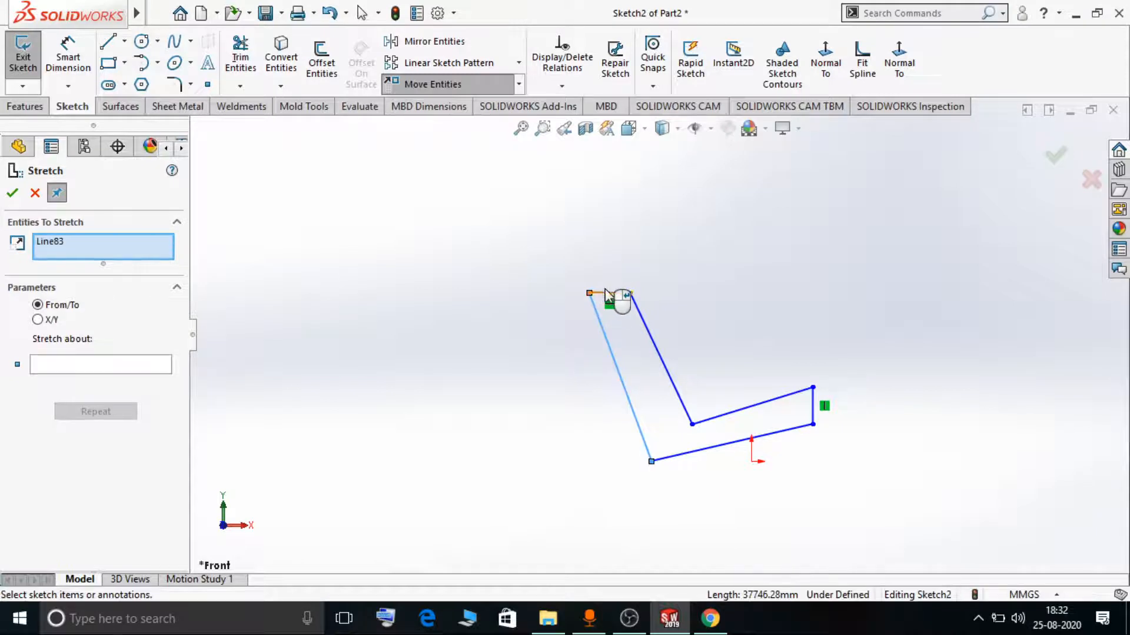
{"action": "left_click", "coordinate": [616, 293]}
{"action": "left_click", "coordinate": [668, 374]}
{"action": "scroll", "coordinate": [668, 376], "scroll_direction": "up", "scroll_amount": 1}
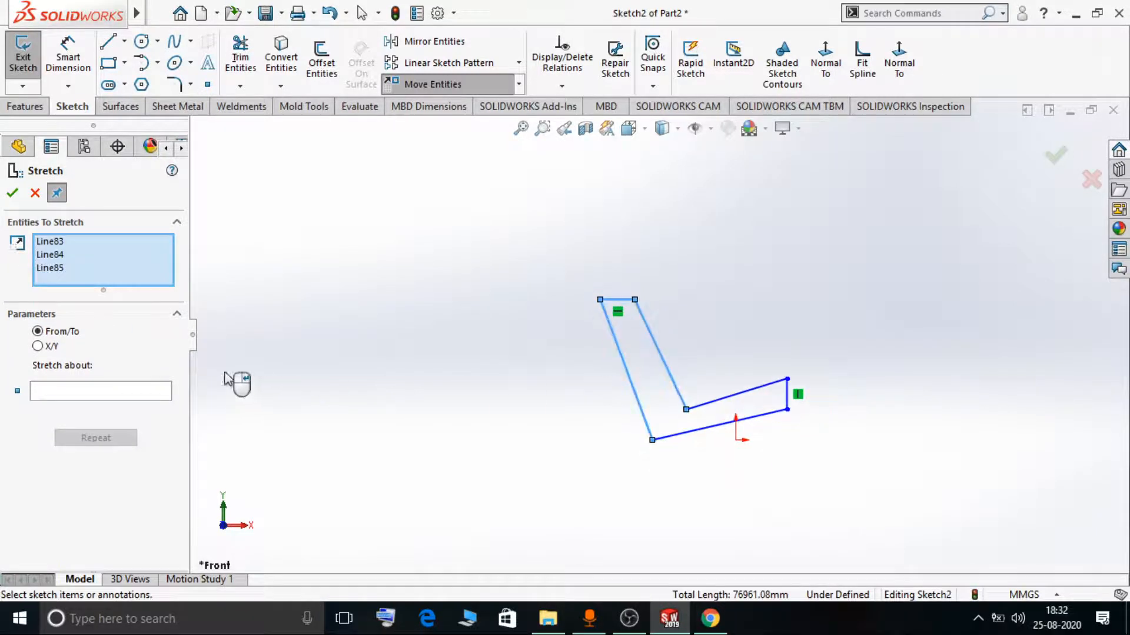
- Use the X/Y method for the stretch with ΔX and ΔY both set to 3500 mm
{"action": "left_click", "coordinate": [53, 346]}
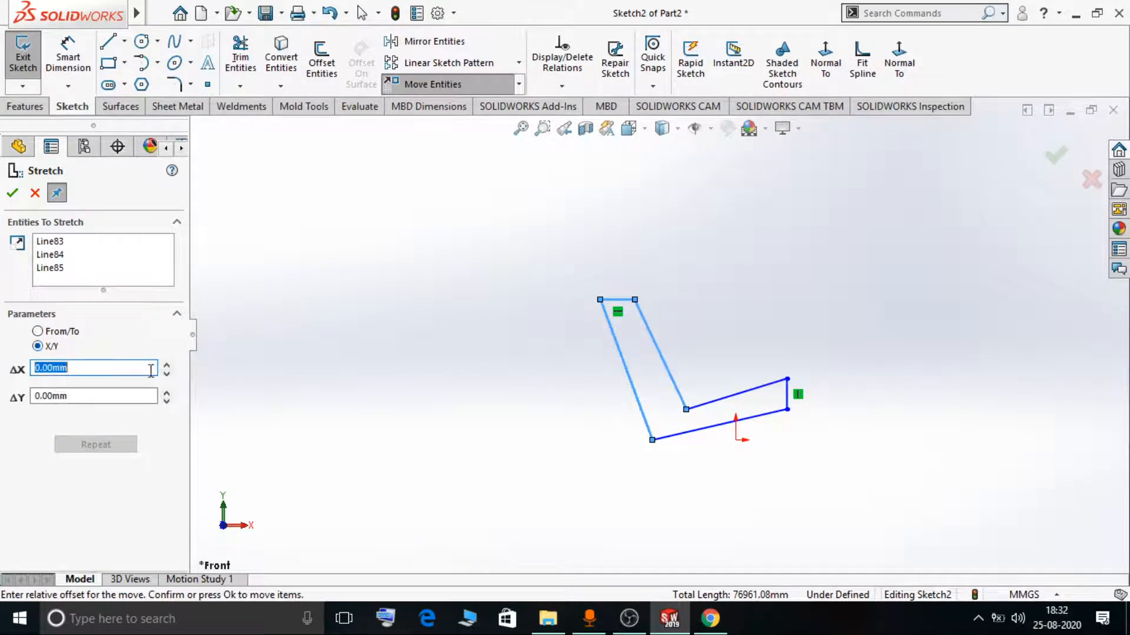
{"action": "type", "text": "500"}
{"action": "key", "text": "Return"}
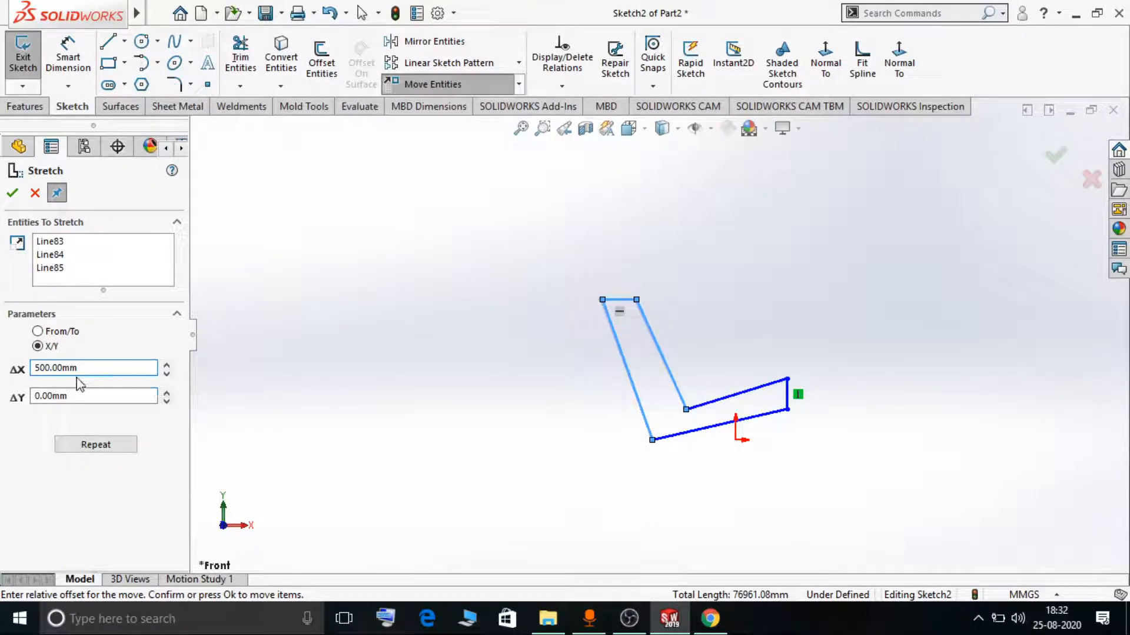
{"action": "type", "text": "1"}
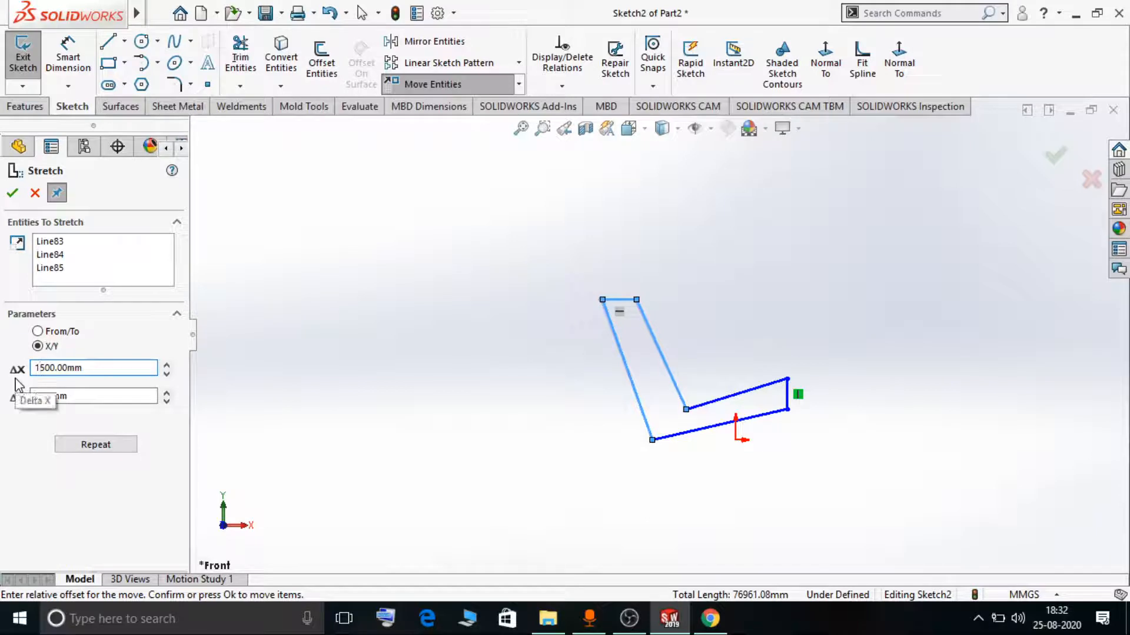
{"action": "key", "text": "BackSpace"}
{"action": "type", "text": "3"}
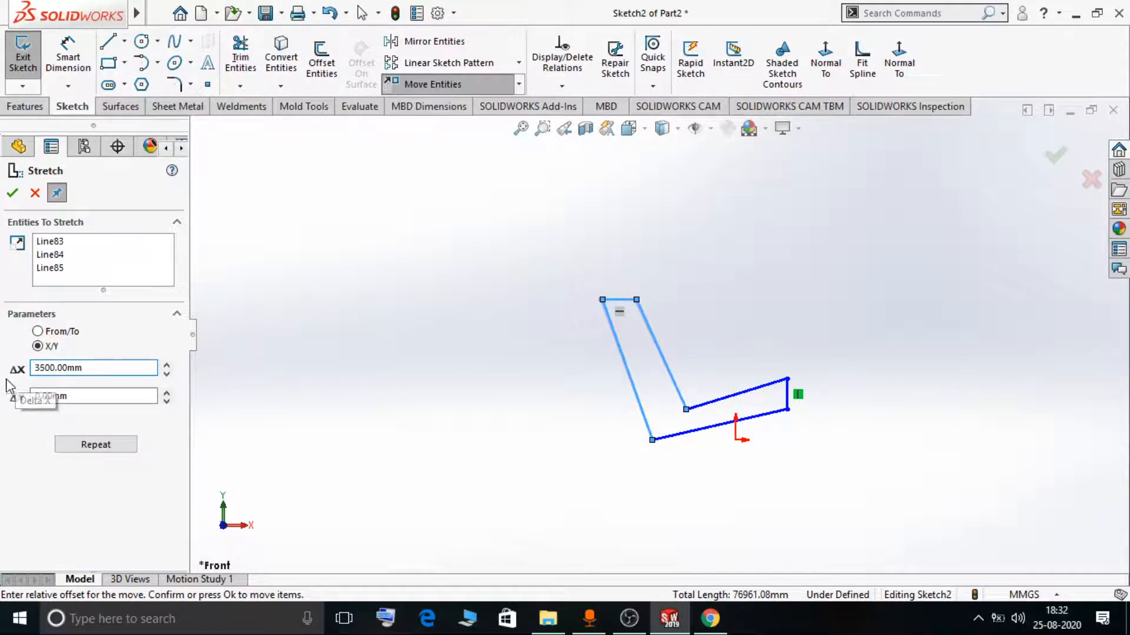
{"action": "left_click", "coordinate": [62, 396]}
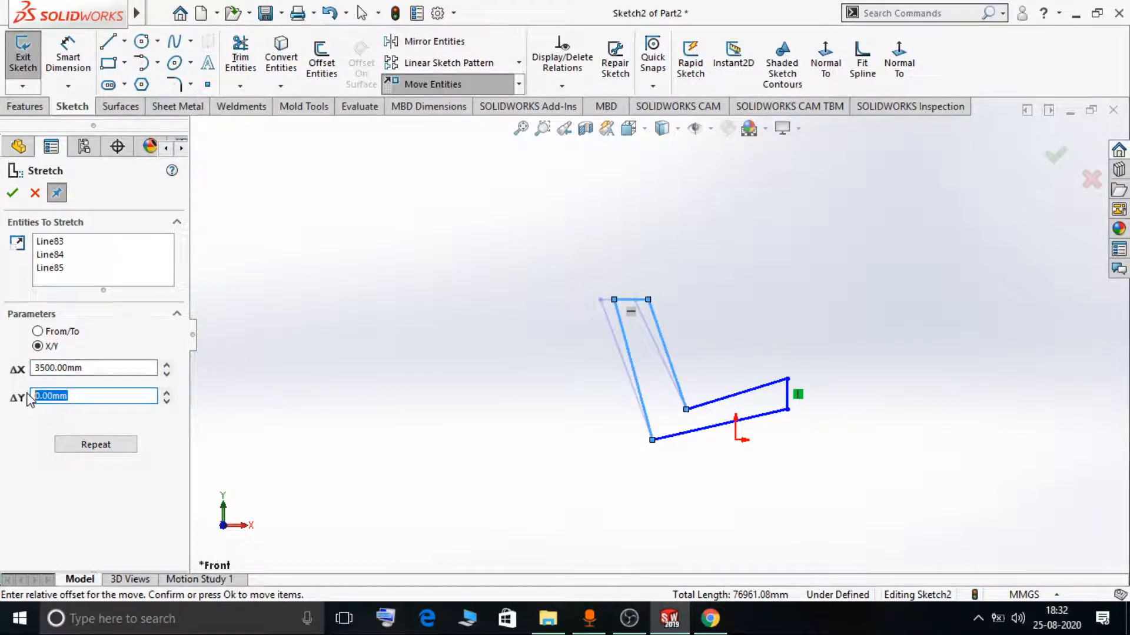
{"action": "type", "text": "3500"}
{"action": "key", "text": "Return"}
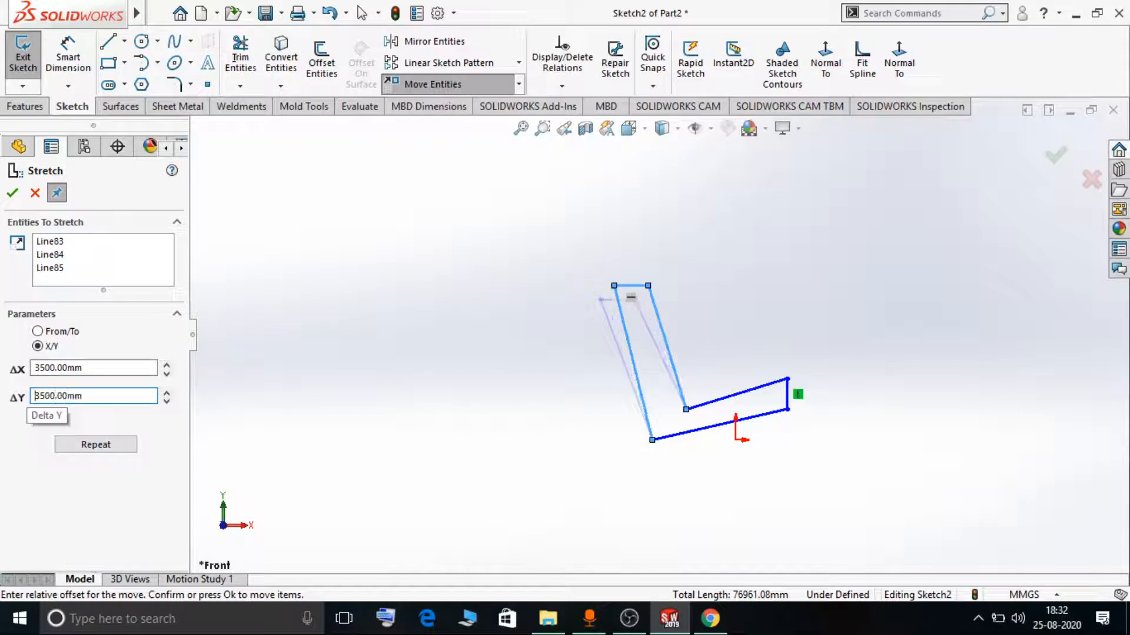
{"action": "scroll", "coordinate": [657, 316], "scroll_direction": "down", "scroll_amount": 5}
{"action": "scroll", "coordinate": [648, 288], "scroll_direction": "up", "scroll_amount": 3}
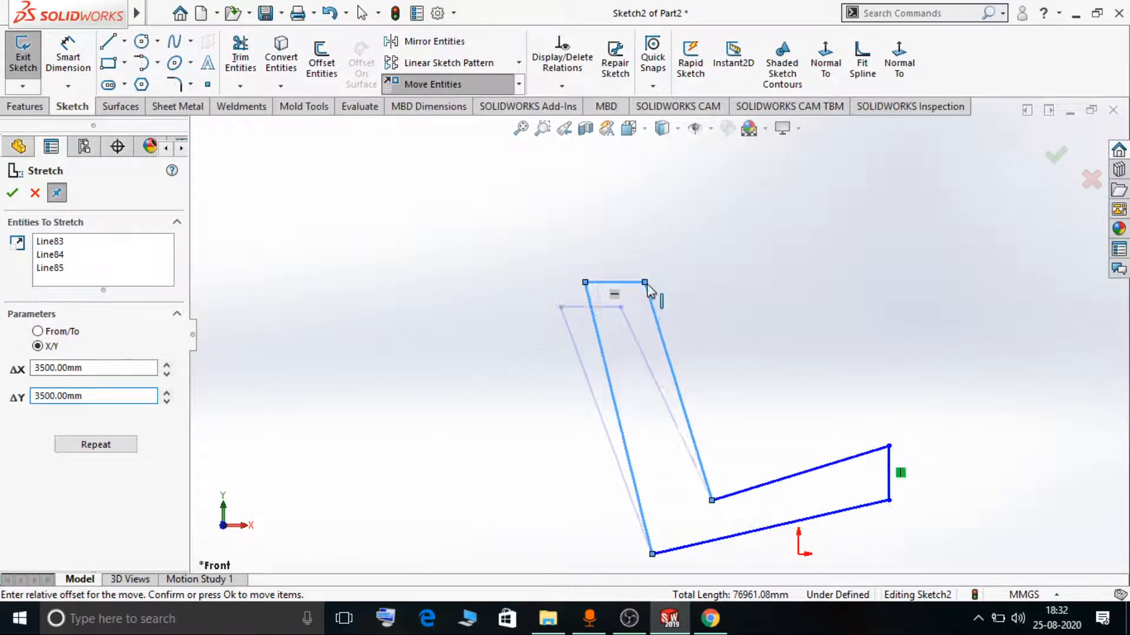
{"action": "scroll", "coordinate": [643, 425], "scroll_direction": "down", "scroll_amount": 2}
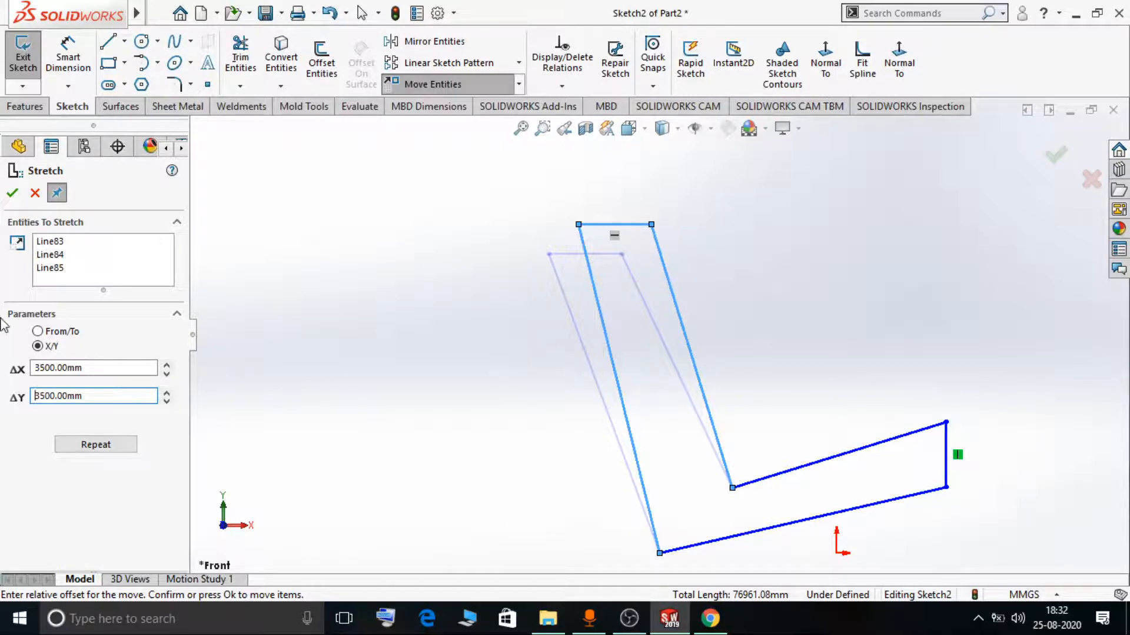
- Repeat the X/Y stretch offset of the upright leg six times
{"action": "left_click", "coordinate": [102, 445]}
{"action": "scroll", "coordinate": [571, 516], "scroll_direction": "up", "scroll_amount": 4}
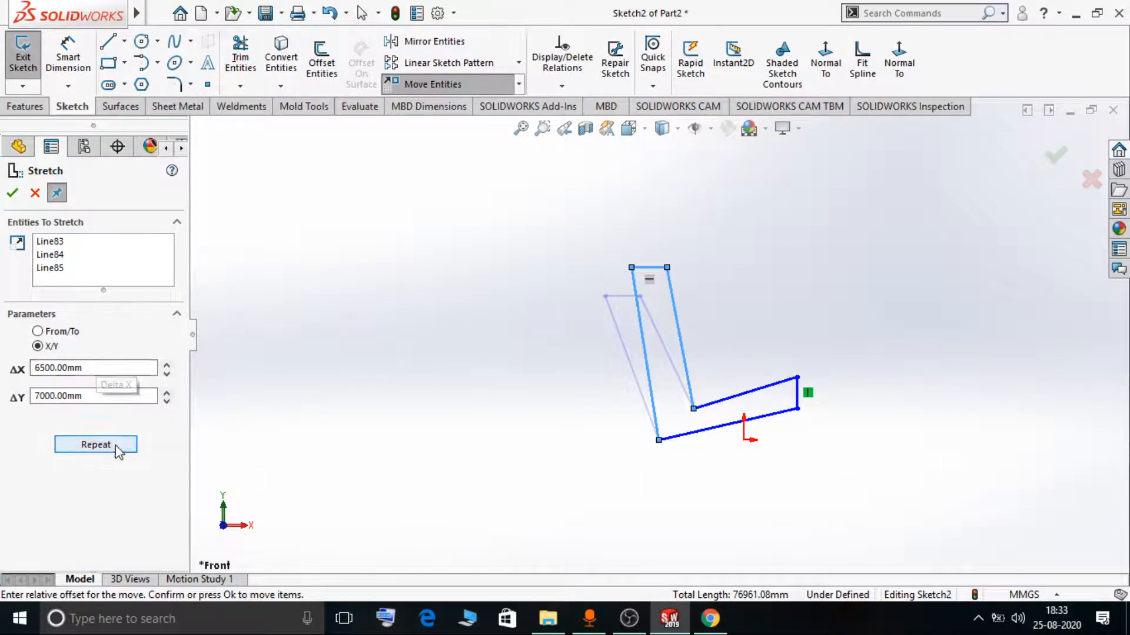
{"action": "left_click", "coordinate": [118, 449]}
{"action": "left_click", "coordinate": [117, 450]}
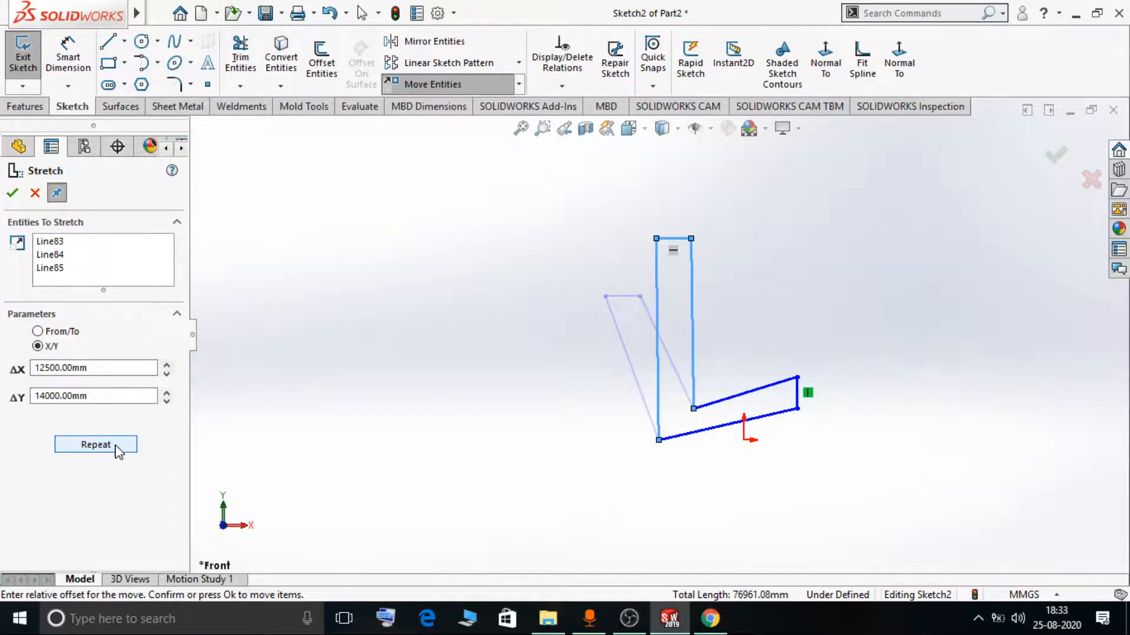
{"action": "left_click", "coordinate": [117, 449]}
{"action": "left_click", "coordinate": [118, 449]}
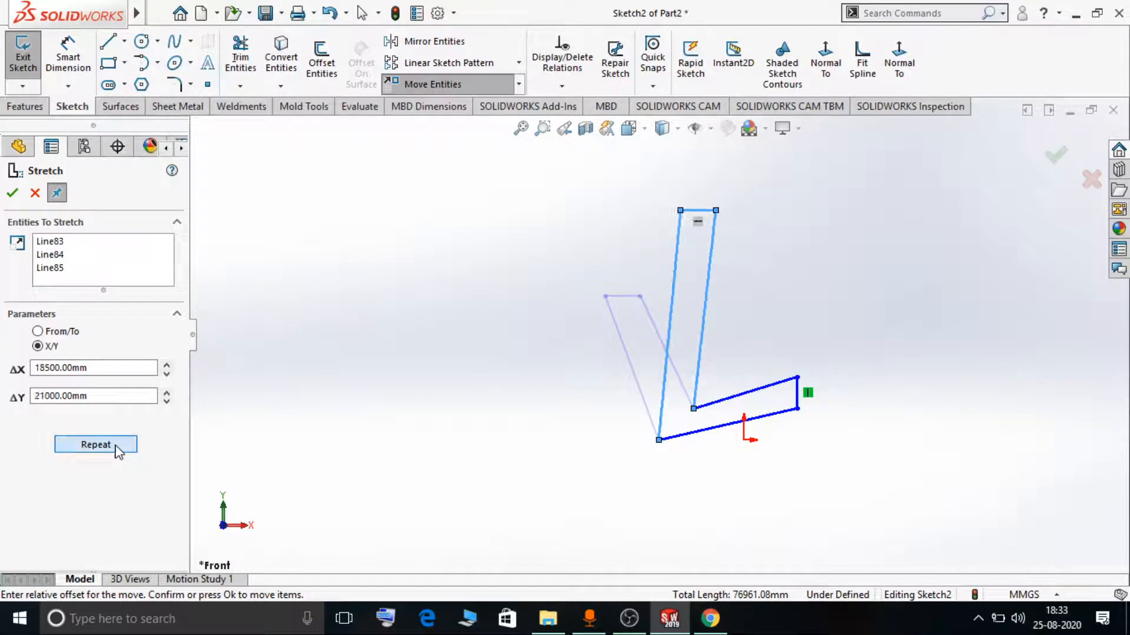
{"action": "left_click", "coordinate": [117, 449]}
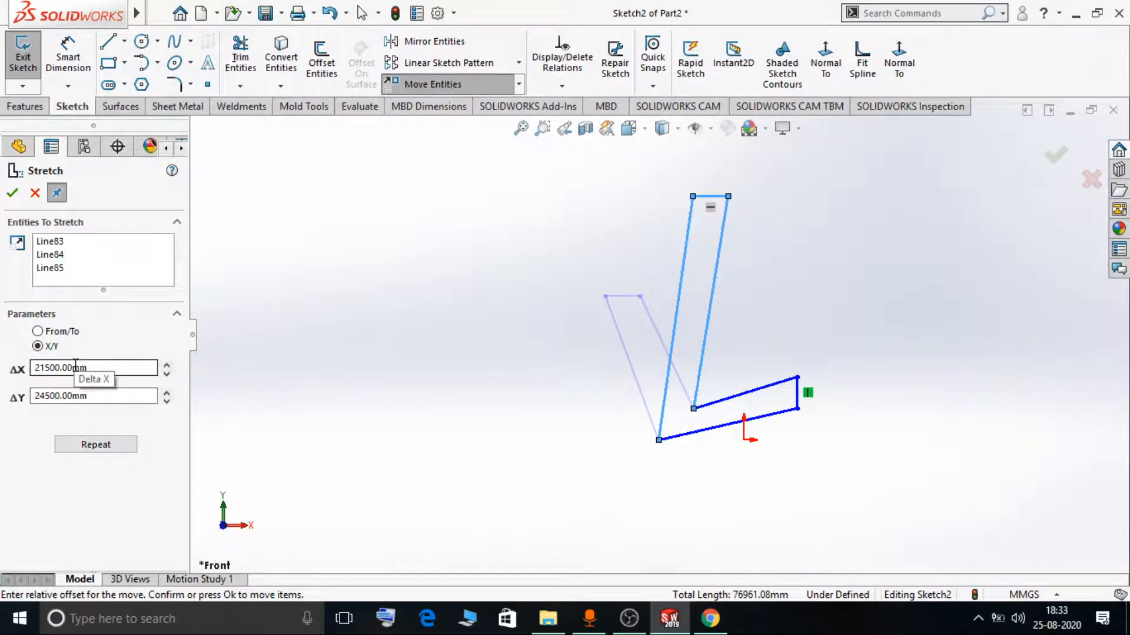
- Switch the stretch method back to From/To without picking a base point and close the Stretch Entities command
{"action": "left_click", "coordinate": [47, 241]}
{"action": "left_click", "coordinate": [83, 269]}
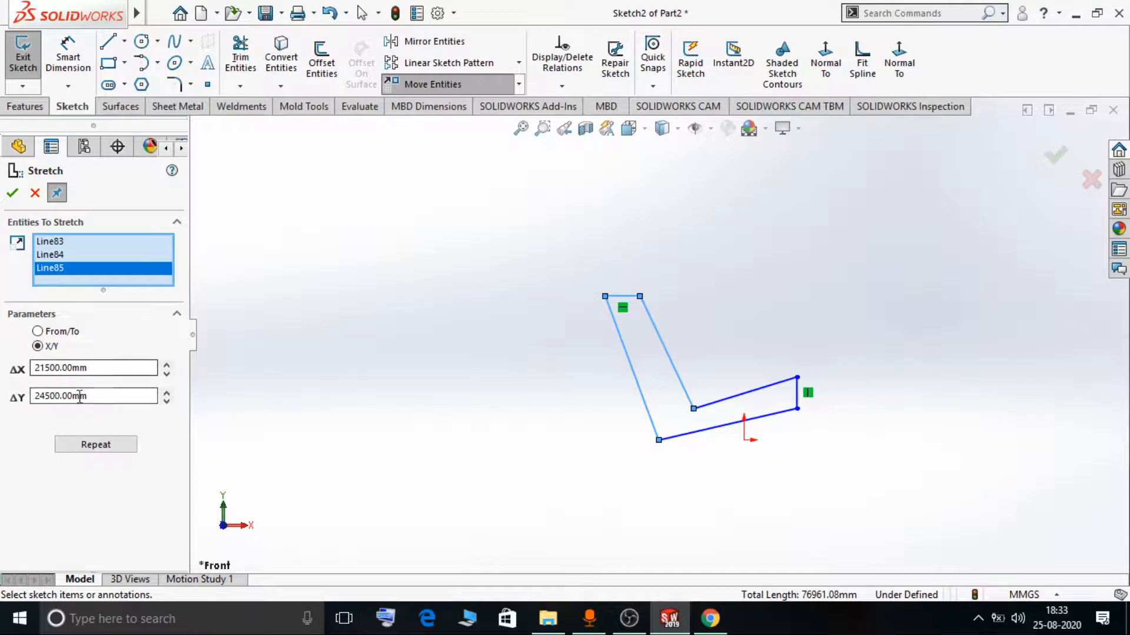
{"action": "left_click_drag", "start_coordinate": [100, 368], "coordinate": [32, 361]}
{"action": "left_click_drag", "start_coordinate": [113, 395], "coordinate": [20, 395]}
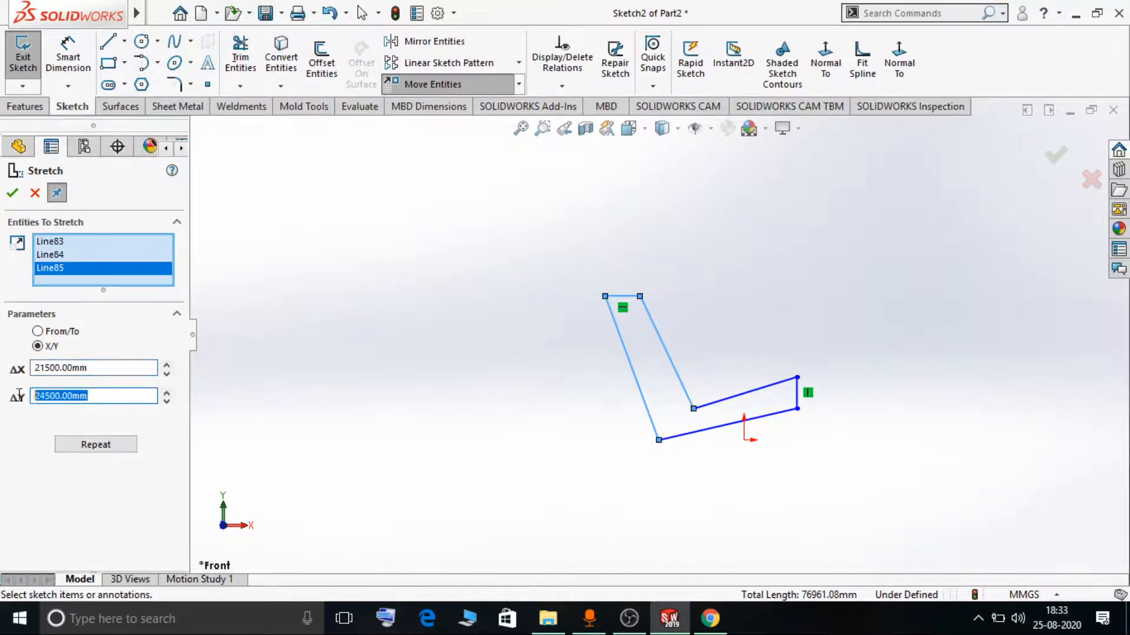
{"action": "left_click", "coordinate": [62, 332]}
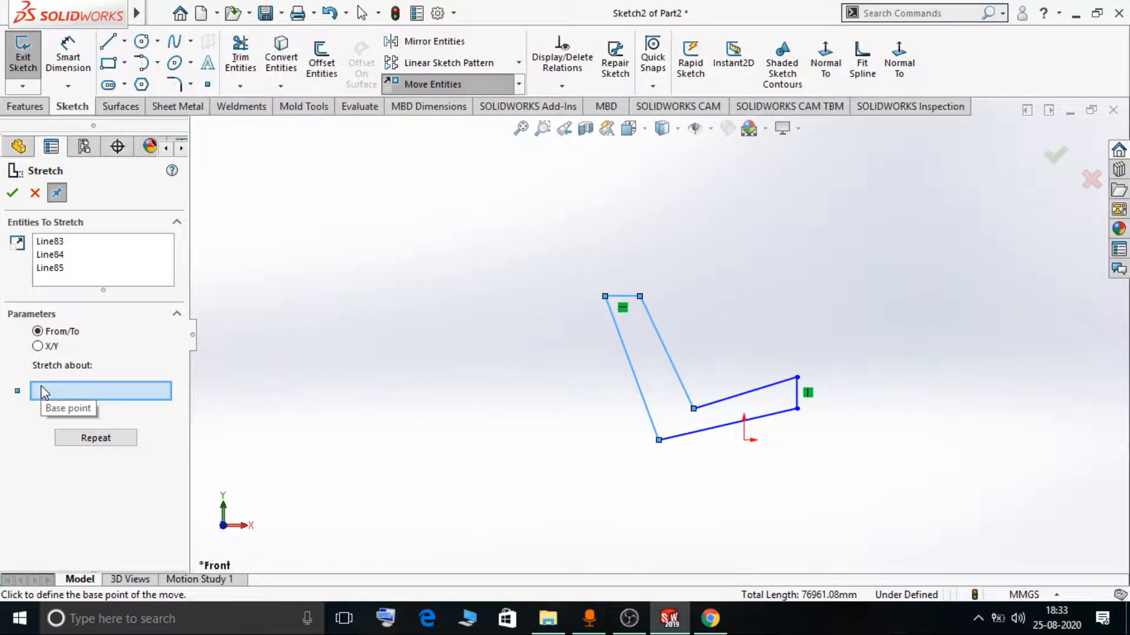
{"action": "left_click", "coordinate": [12, 193]}
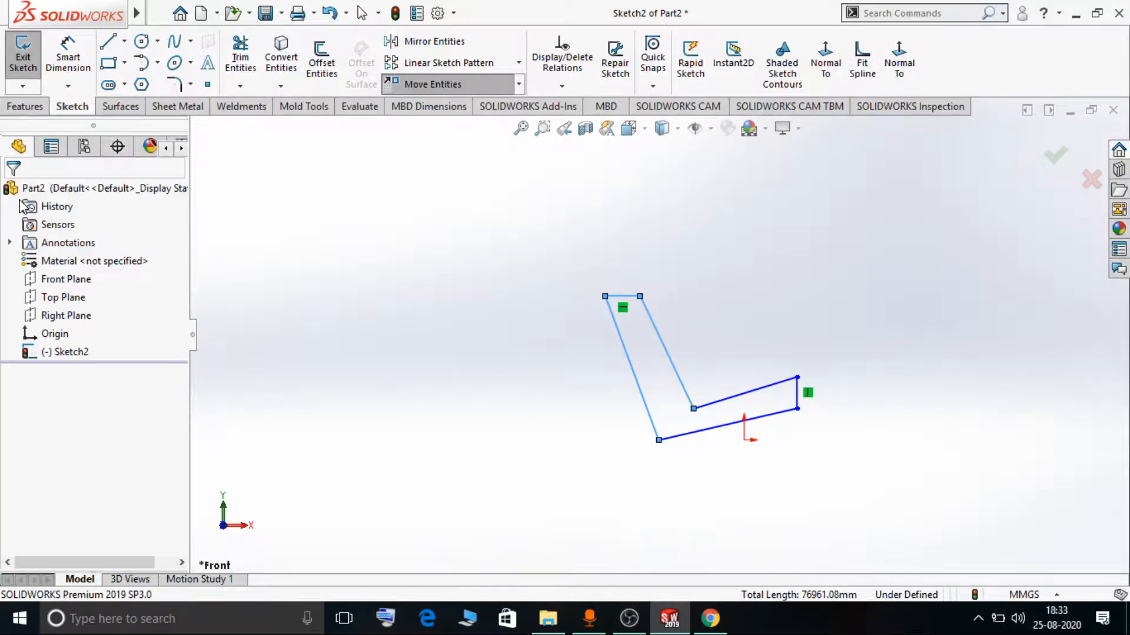
{"action": "scroll", "coordinate": [830, 406], "scroll_direction": "down", "scroll_amount": 2}
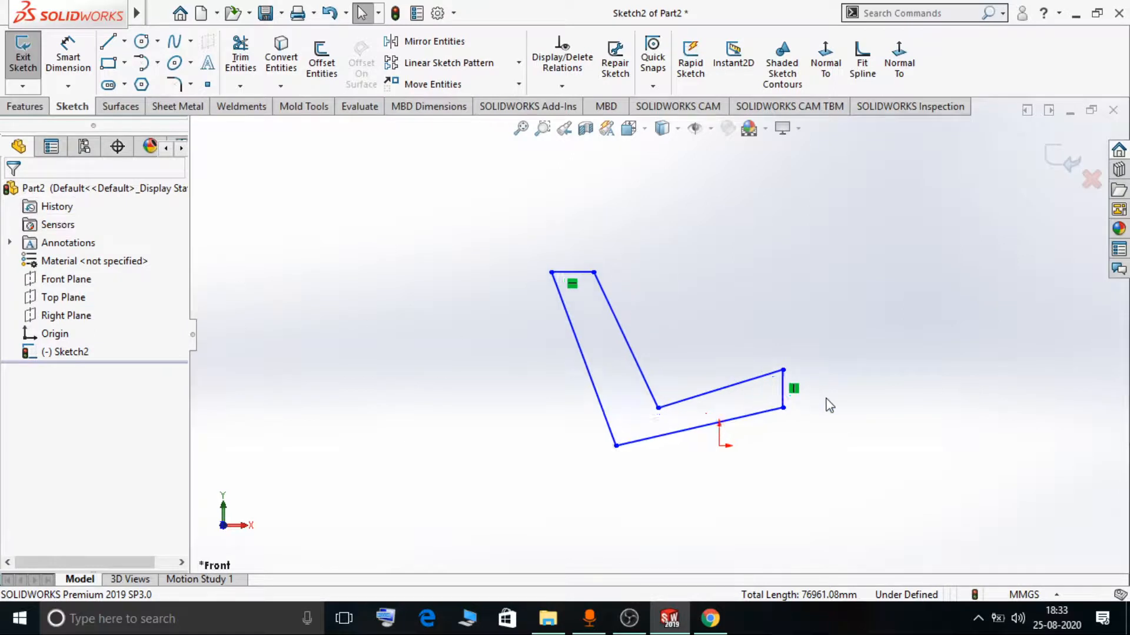
{"action": "scroll", "coordinate": [826, 406], "scroll_direction": "down", "scroll_amount": 2}
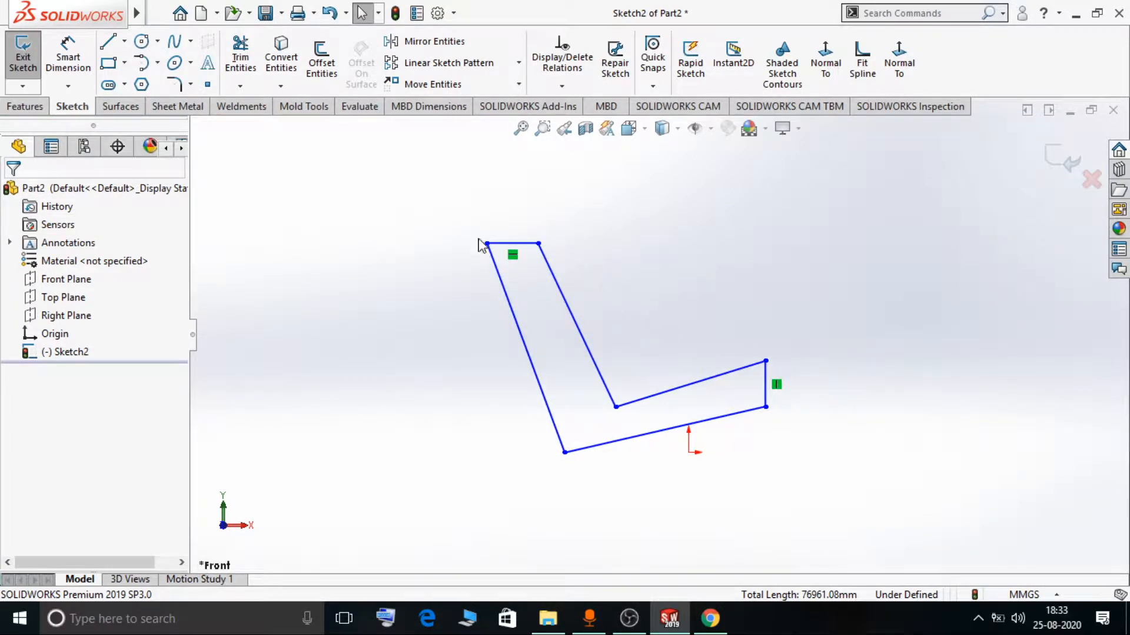
{"action": "mouse_move", "coordinate": [450, 232]}
{"action": "left_mouse_down"}
{"action": "mouse_move", "coordinate": [622, 475]}
{"action": "mouse_move", "coordinate": [834, 516]}
{"action": "left_mouse_up"}
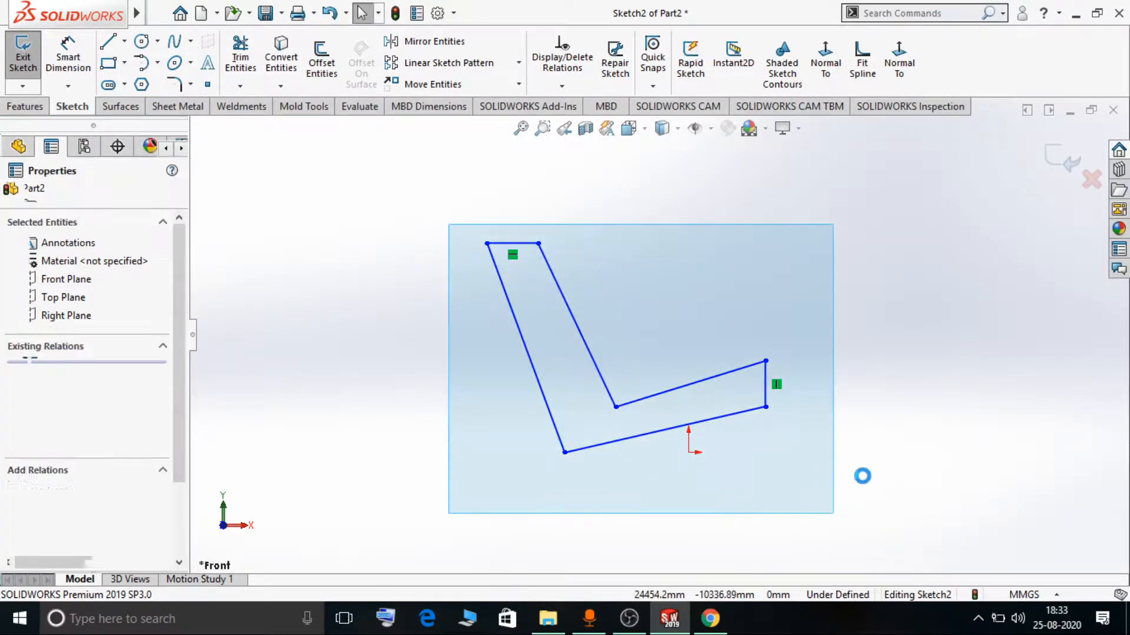
{"action": "left_click", "coordinate": [853, 302]}
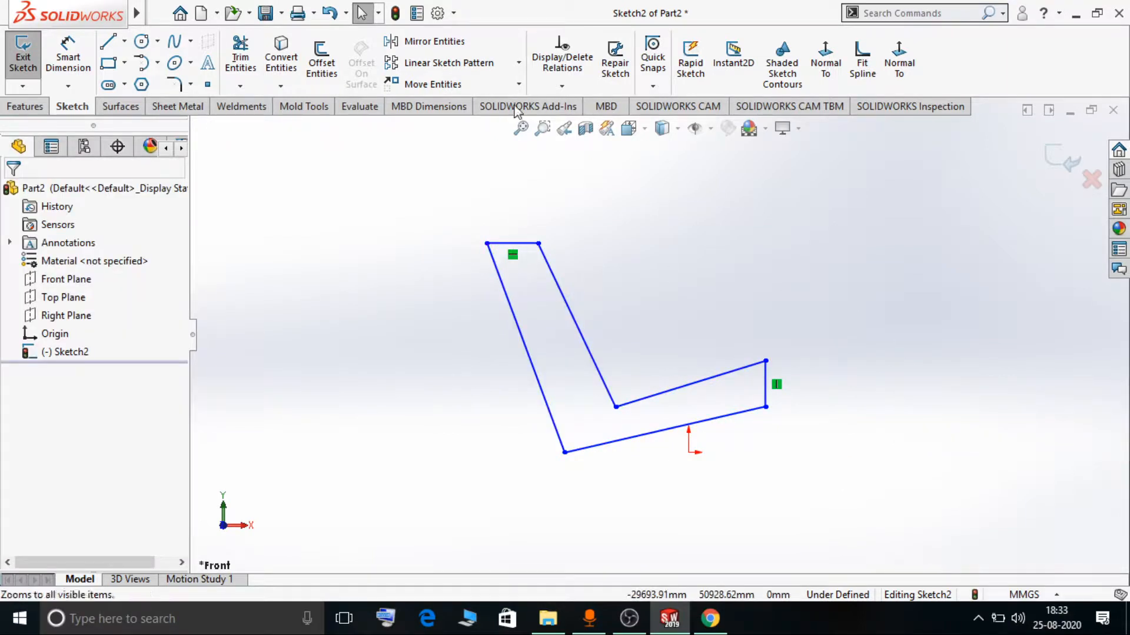
{"action": "left_click", "coordinate": [519, 84]}
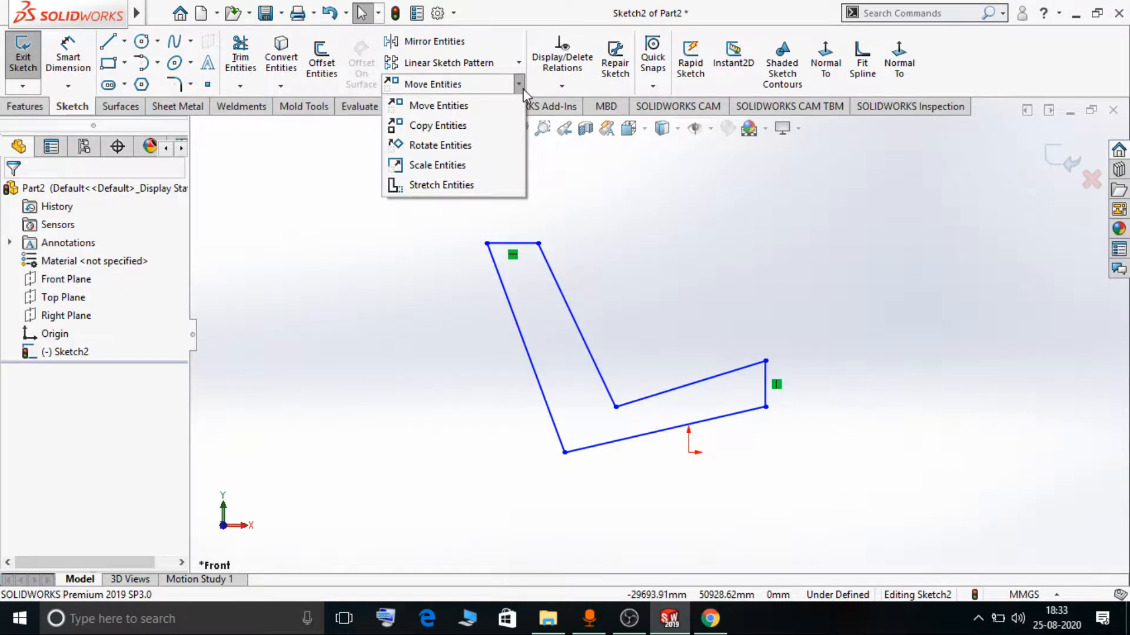
{"action": "left_click", "coordinate": [522, 90]}
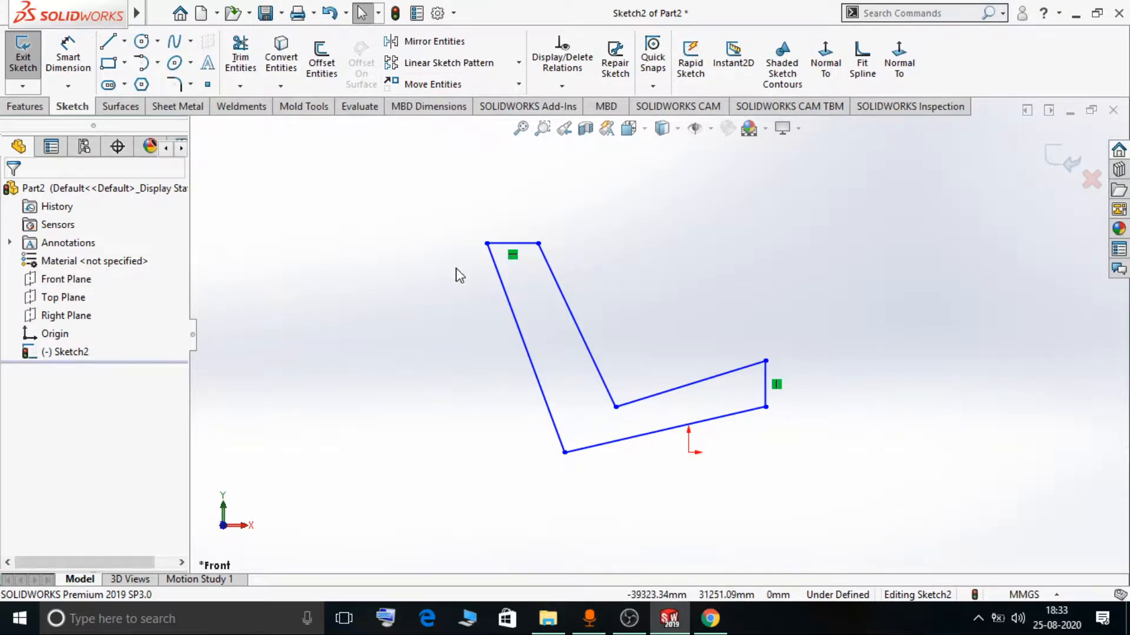
{"action": "left_click", "coordinate": [519, 84]}
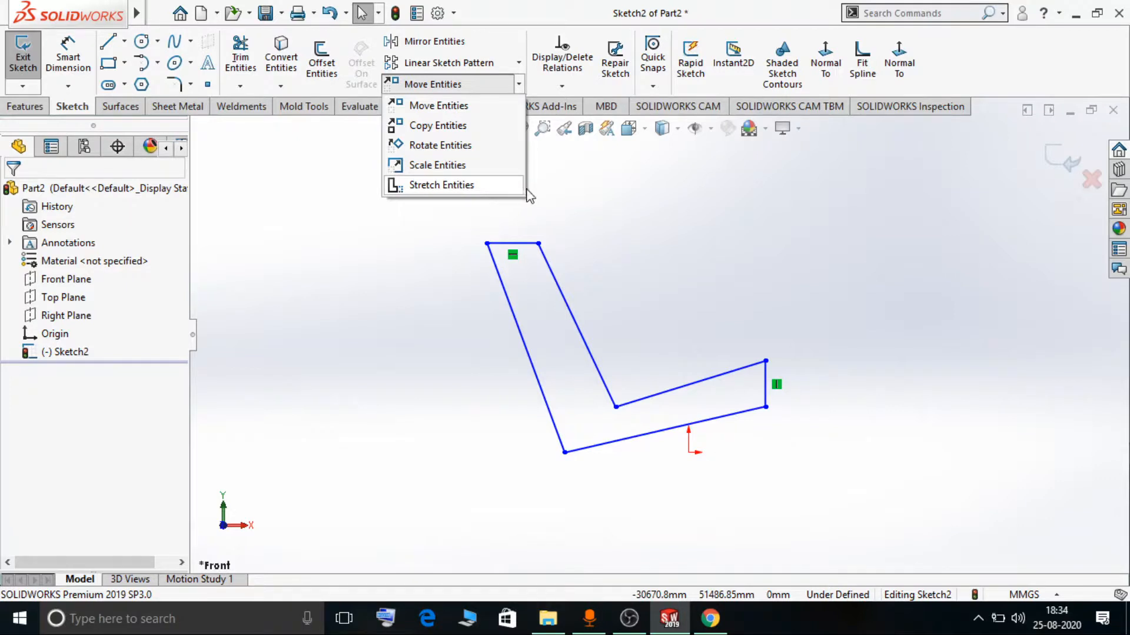
{"action": "left_click", "coordinate": [519, 86]}
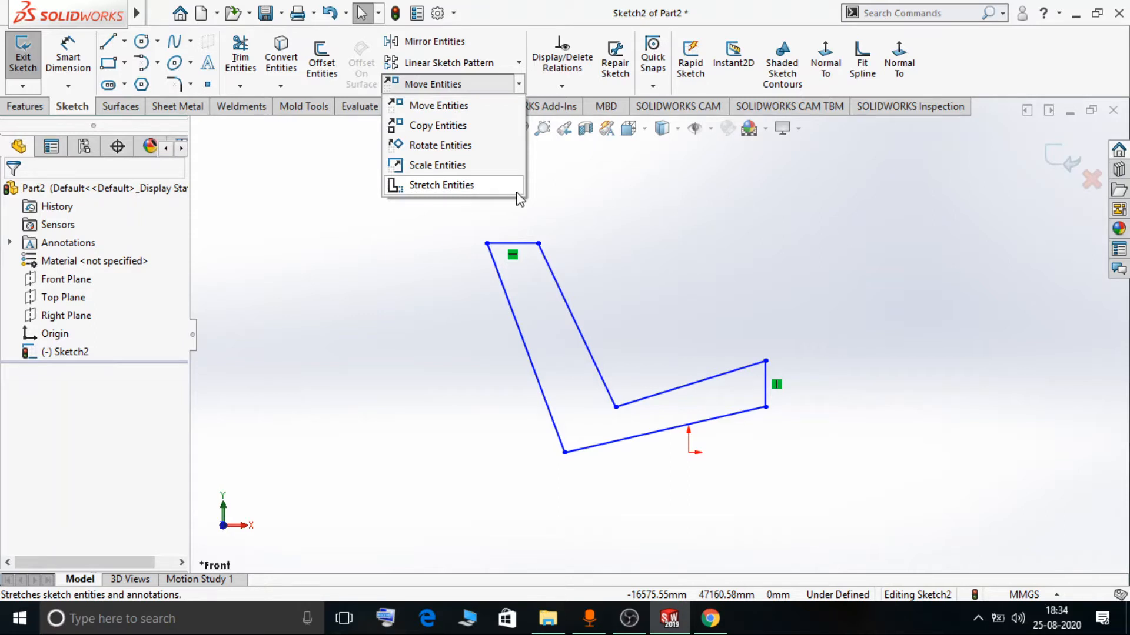
{"action": "left_click", "coordinate": [596, 202]}
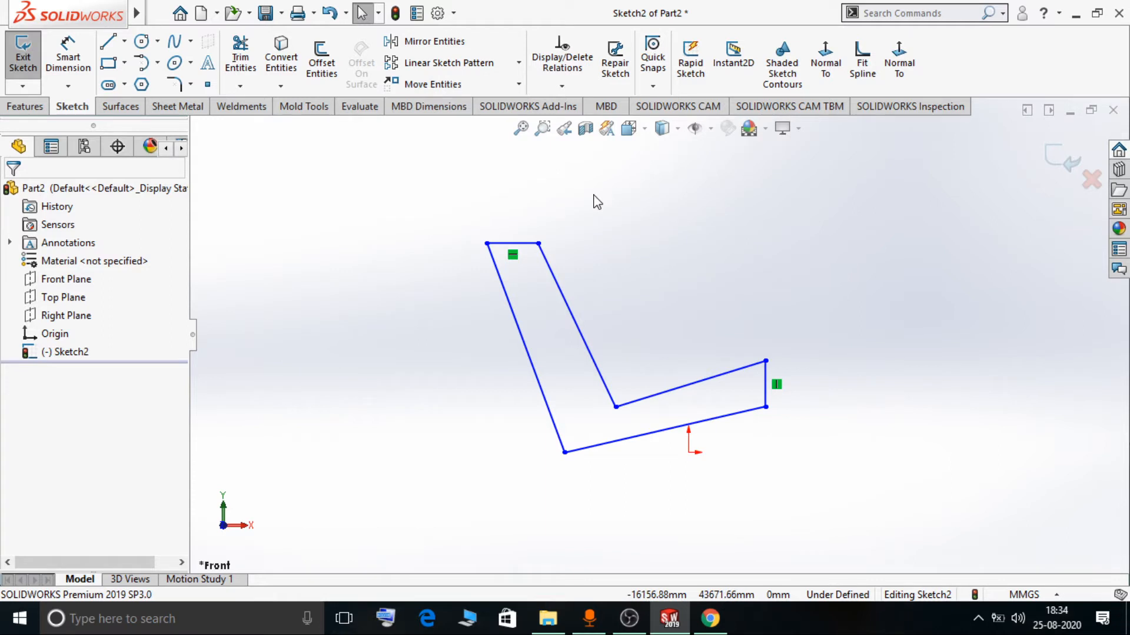